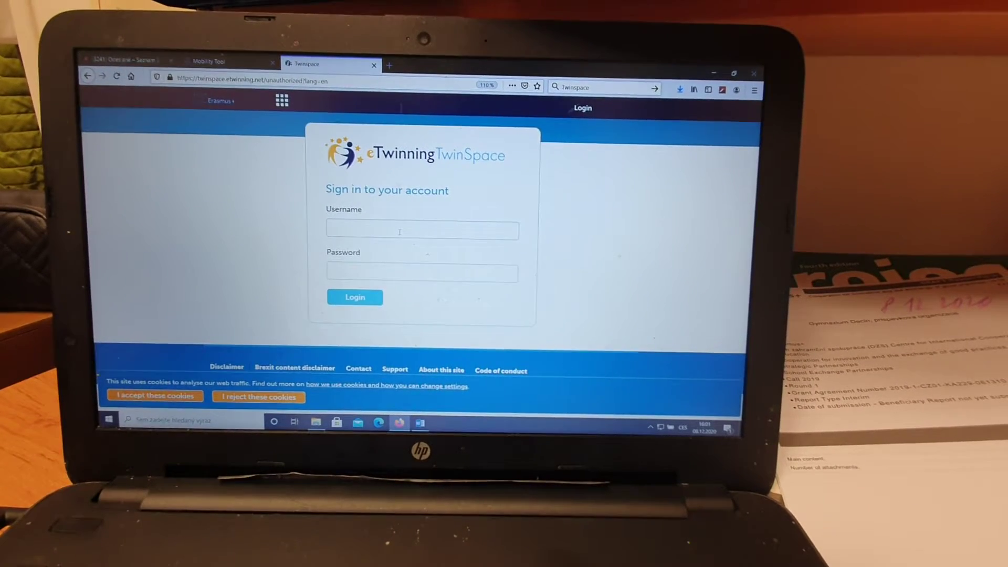
Step: Log in with the saved account and open the OFF THE MAIN HIGHLIGHTS TwinSpace
left_click(399, 232)
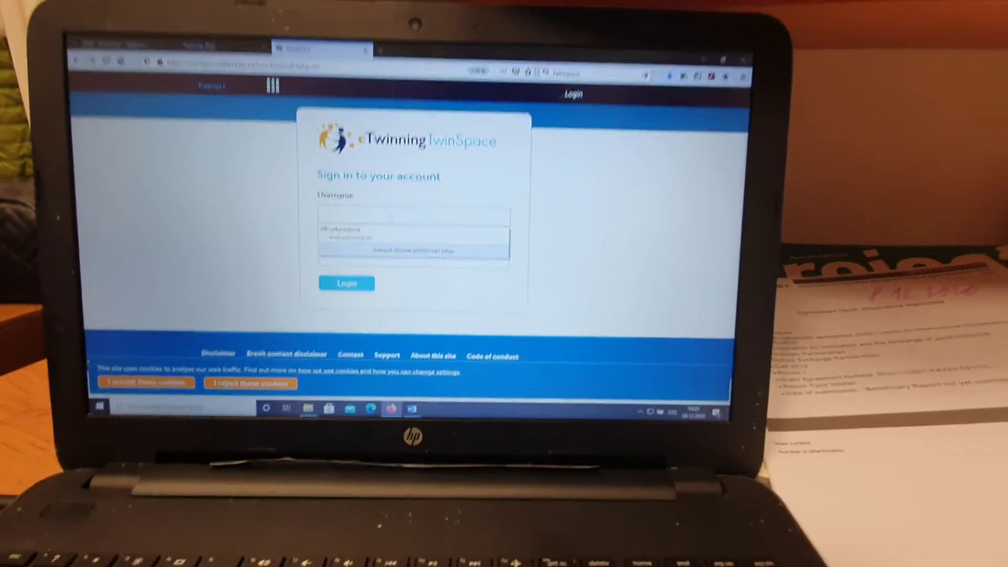
left_click(390, 232)
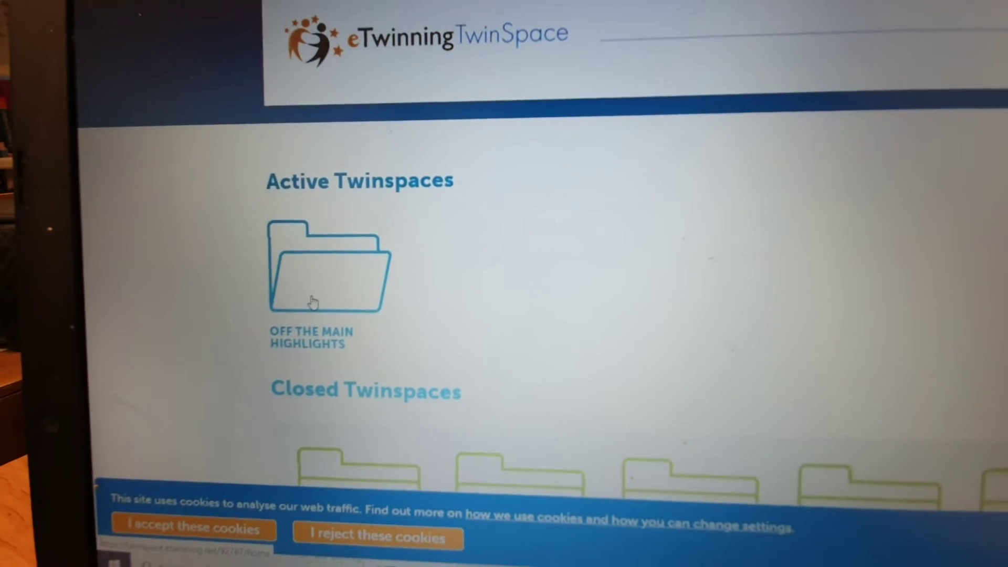
left_click(308, 305)
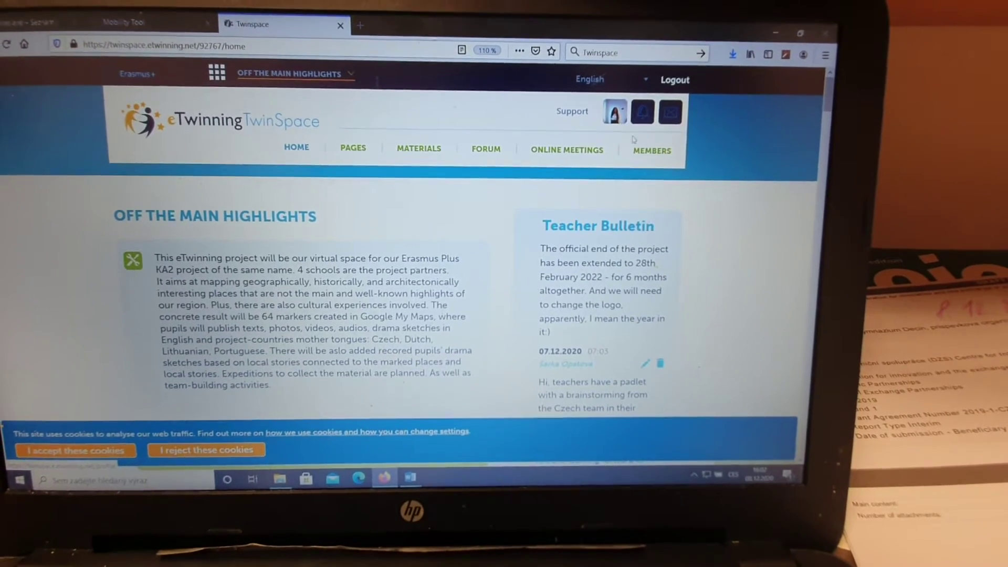
Step: Show the Members overview listing 11 teachers, 59 students and 2 online
left_click(654, 158)
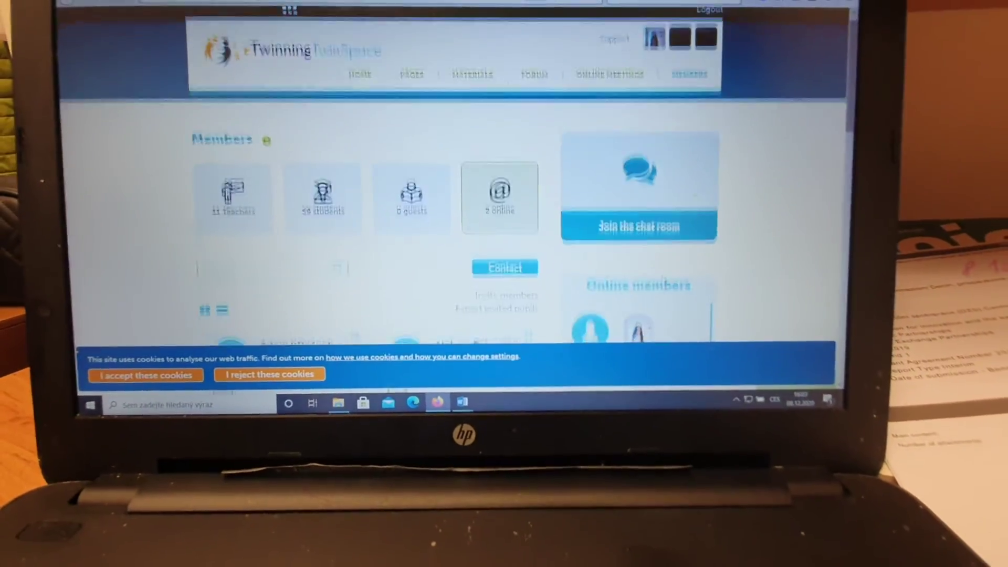
scroll(472, 260, "down", 2)
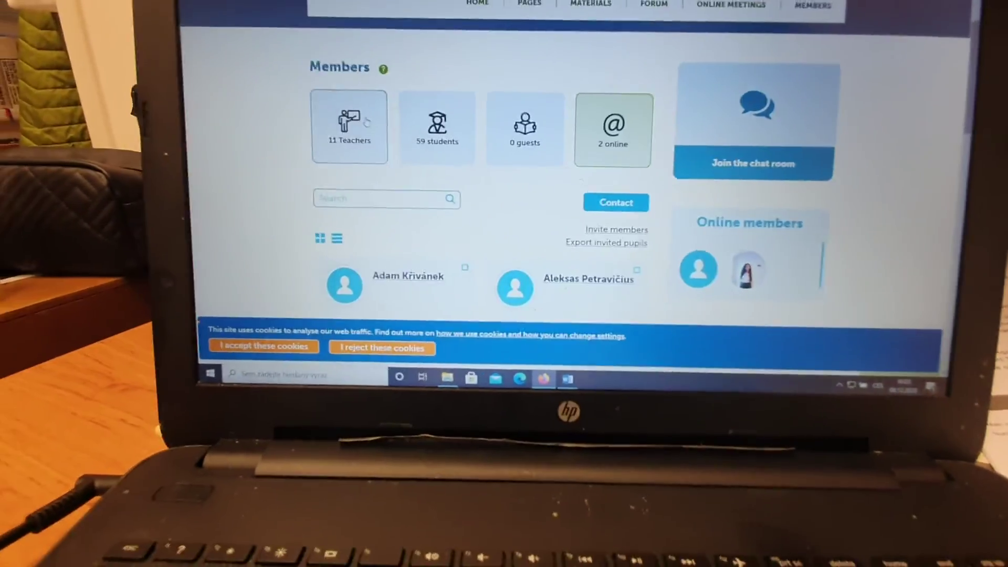
scroll(517, 150, "down", 3)
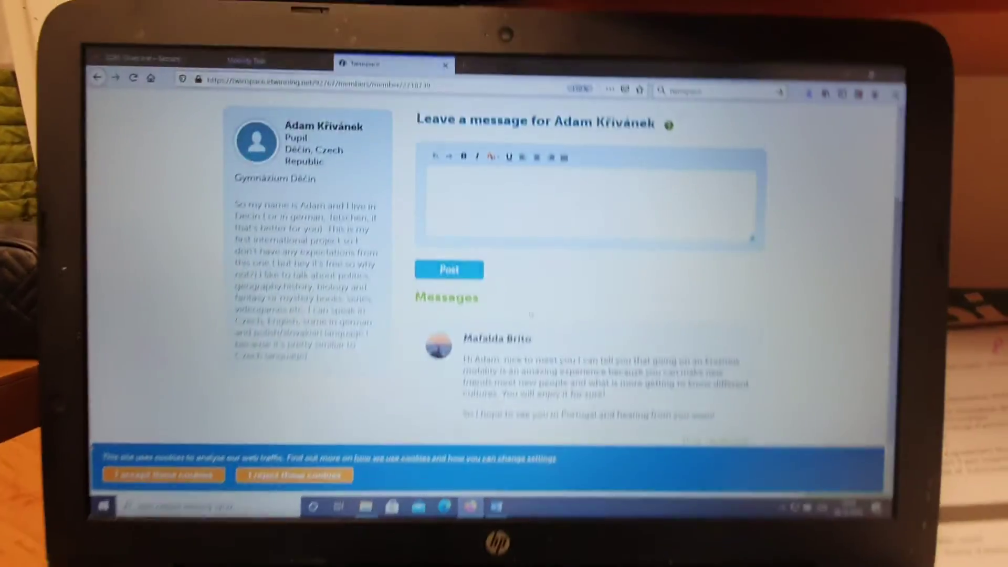
scroll(527, 233, "up", 2)
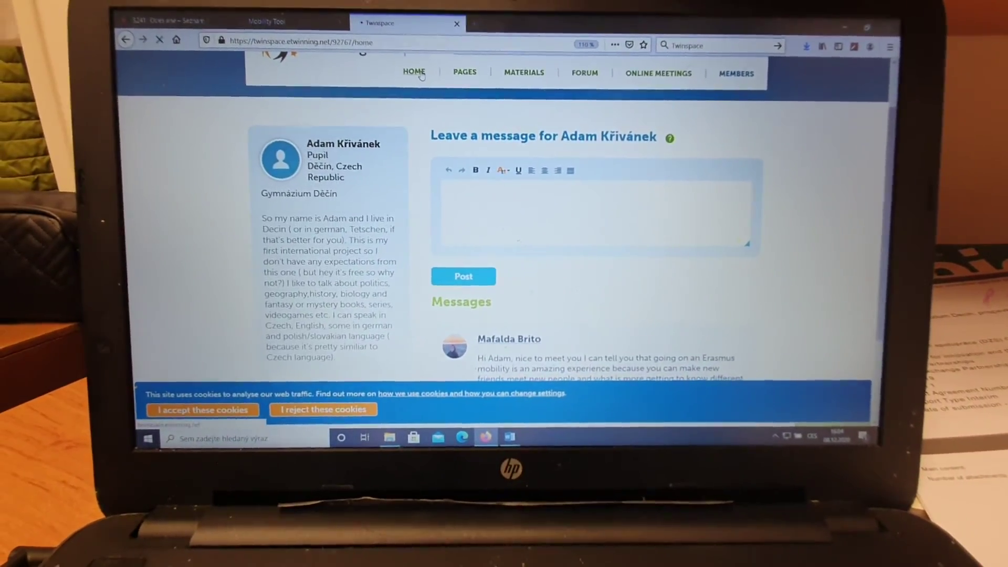
Step: Return to the project home page with its Latest updates video posts
left_click(409, 71)
scroll(501, 142, "down", 3)
scroll(502, 142, "down", 3)
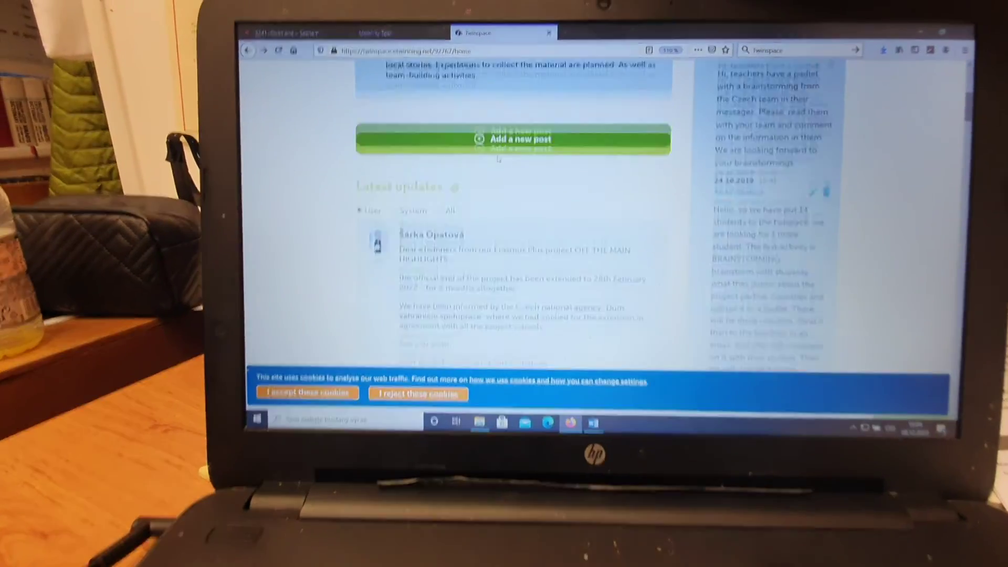
scroll(500, 143, "up", 3)
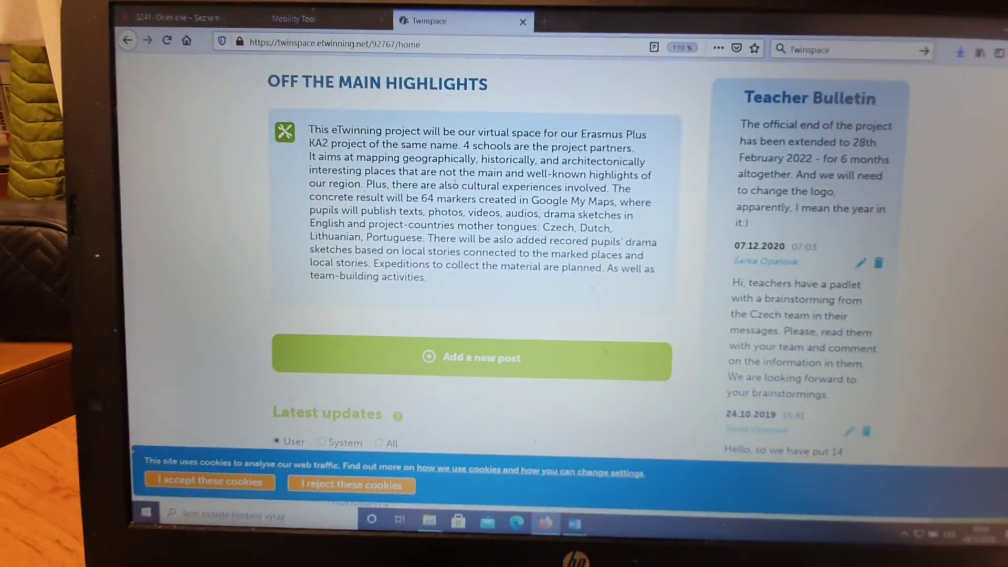
scroll(456, 186, "down", 3)
scroll(457, 186, "down", 2)
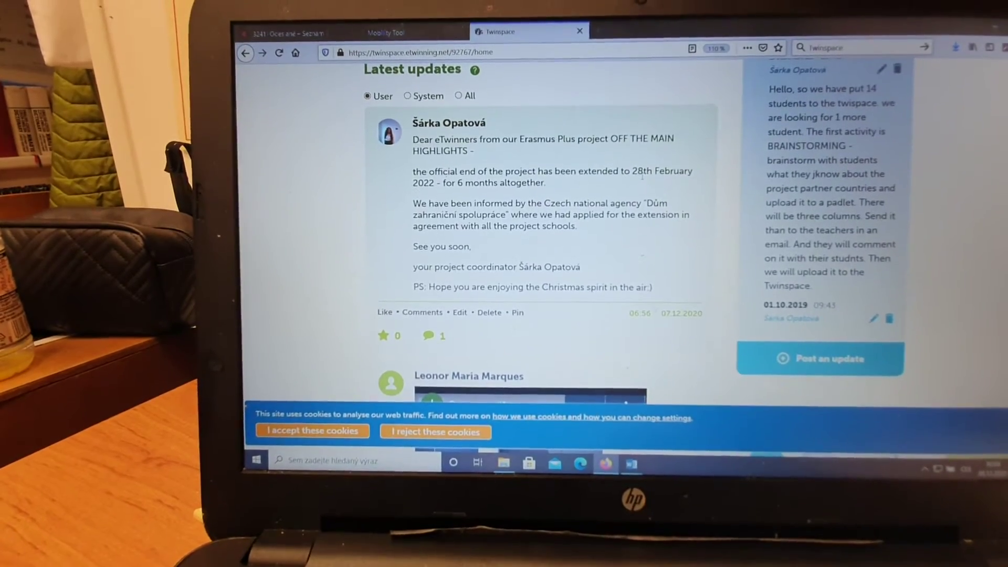
scroll(648, 163, "down", 3)
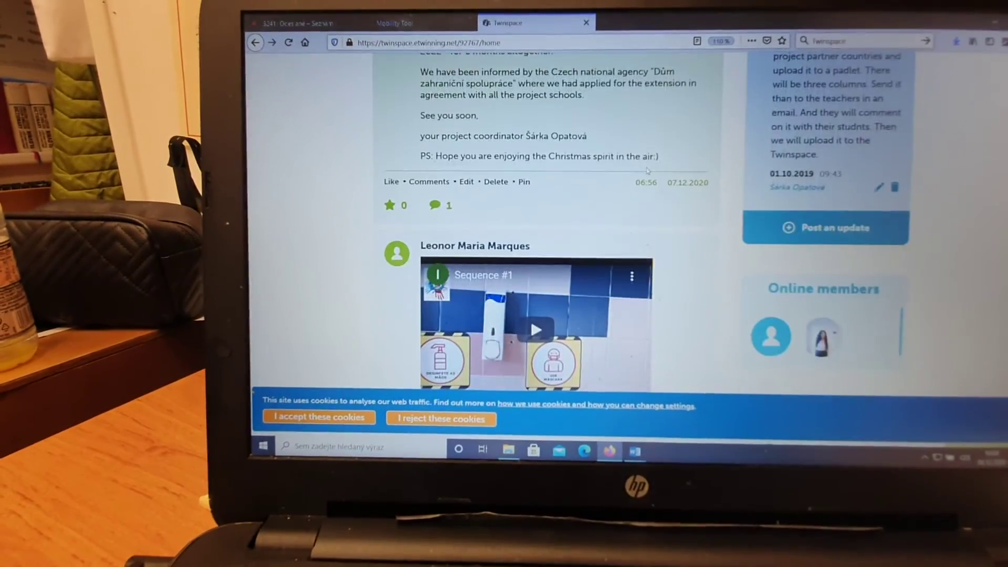
scroll(647, 163, "down", 1)
scroll(646, 181, "down", 1)
scroll(645, 189, "down", 1)
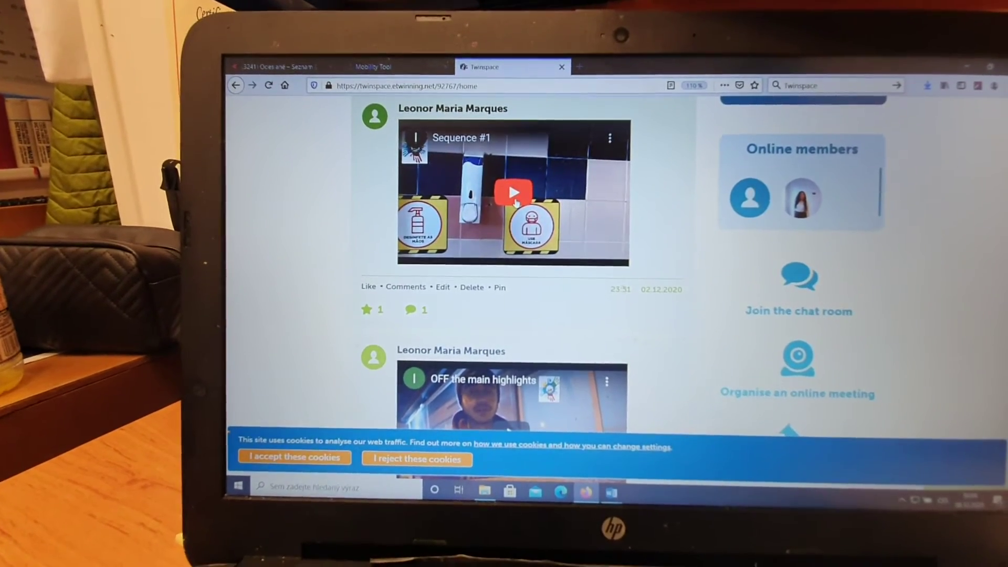
scroll(514, 203, "down", 2)
scroll(520, 228, "down", 2)
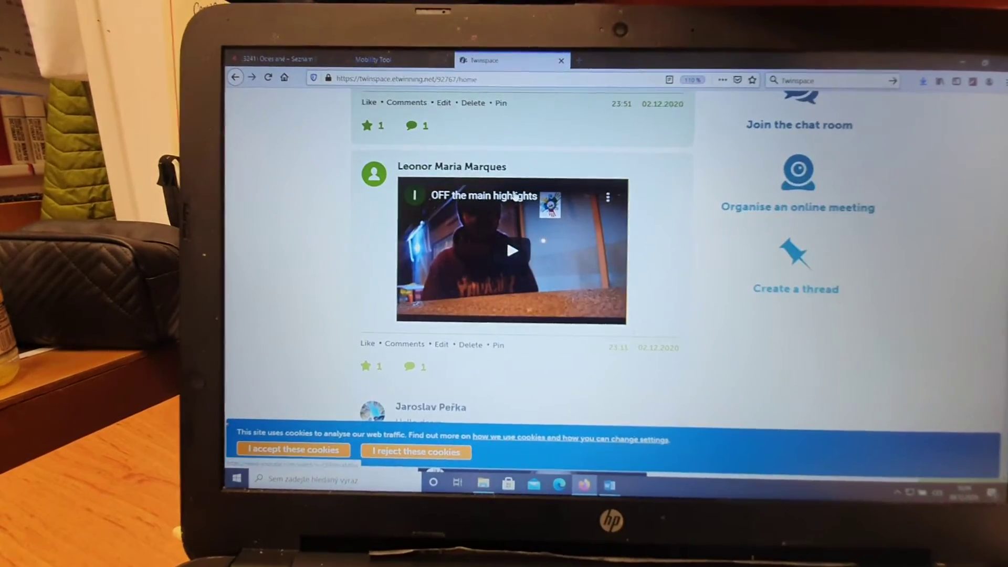
scroll(526, 240, "down", 2)
scroll(526, 240, "up", 2)
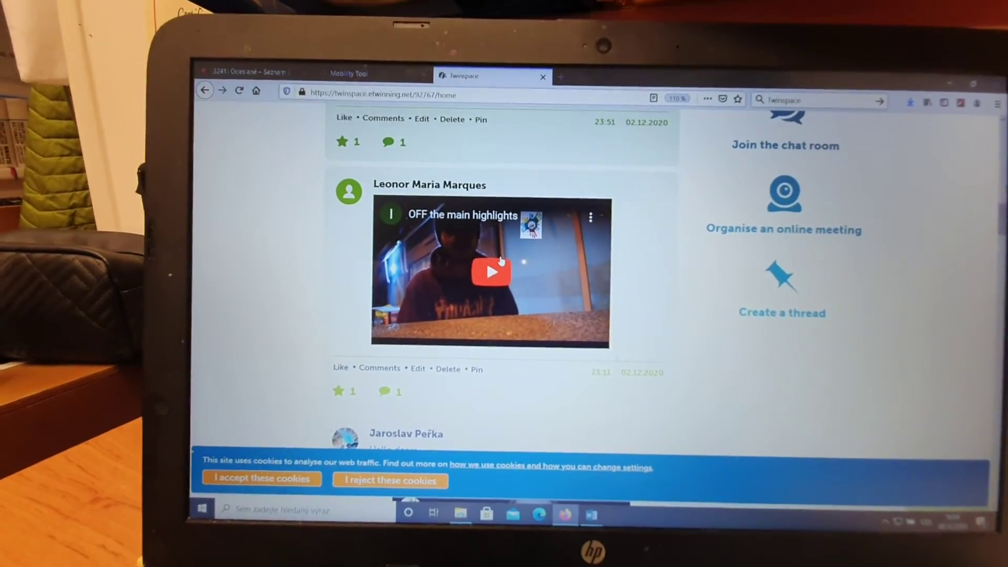
scroll(501, 252, "down", 3)
scroll(501, 252, "down", 2)
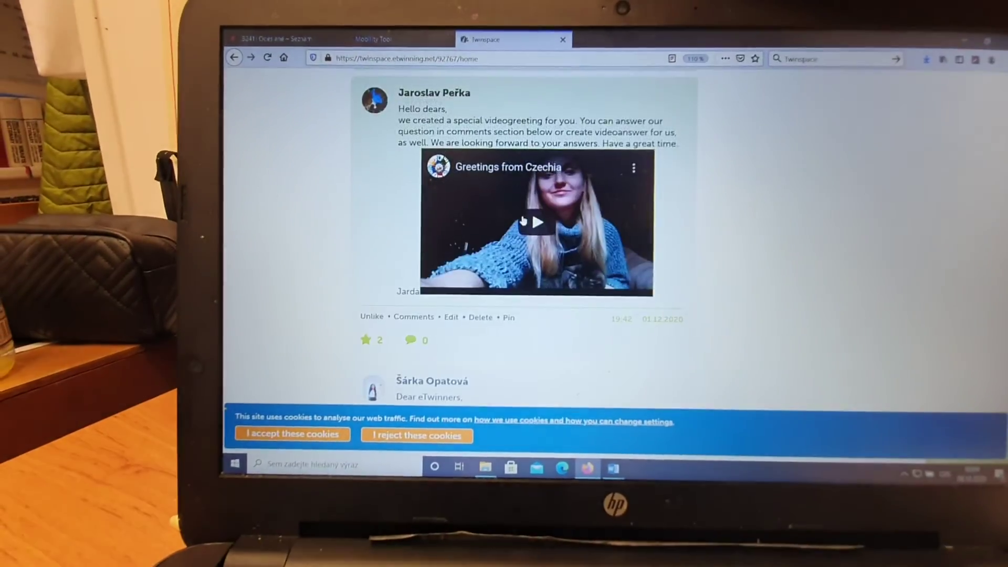
scroll(517, 228, "down", 4)
scroll(517, 228, "down", 4)
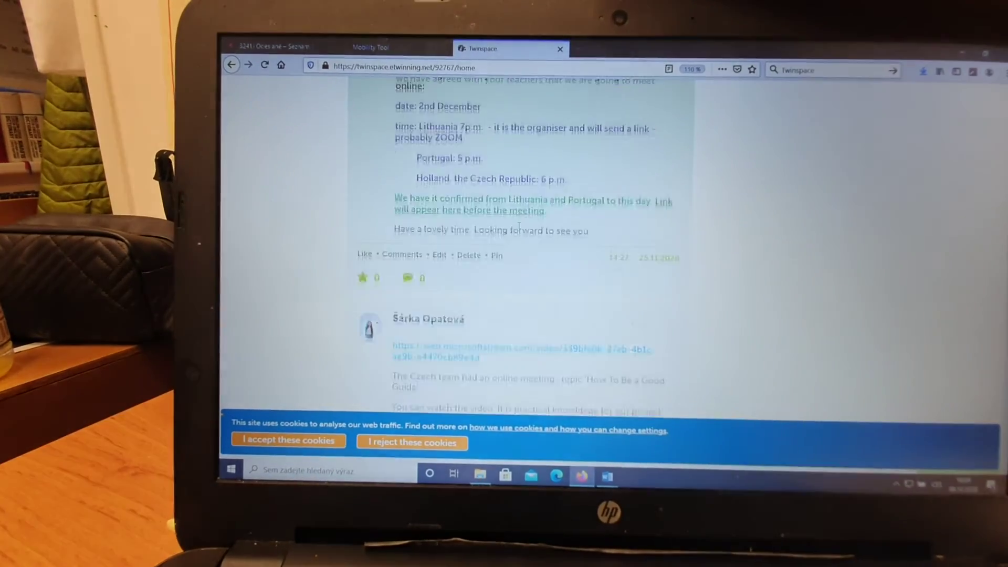
scroll(520, 228, "up", 3)
scroll(521, 230, "up", 1)
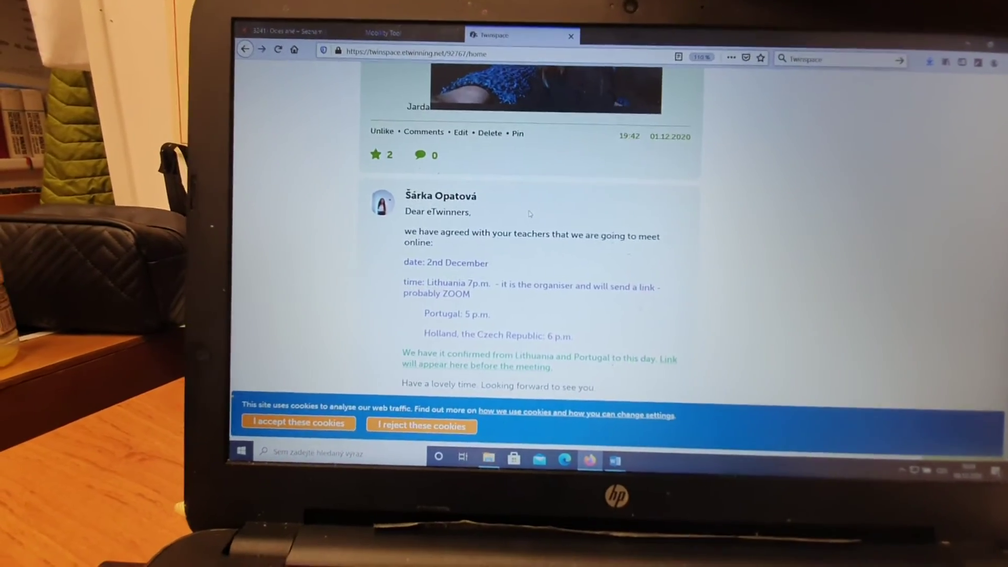
scroll(542, 222, "down", 2)
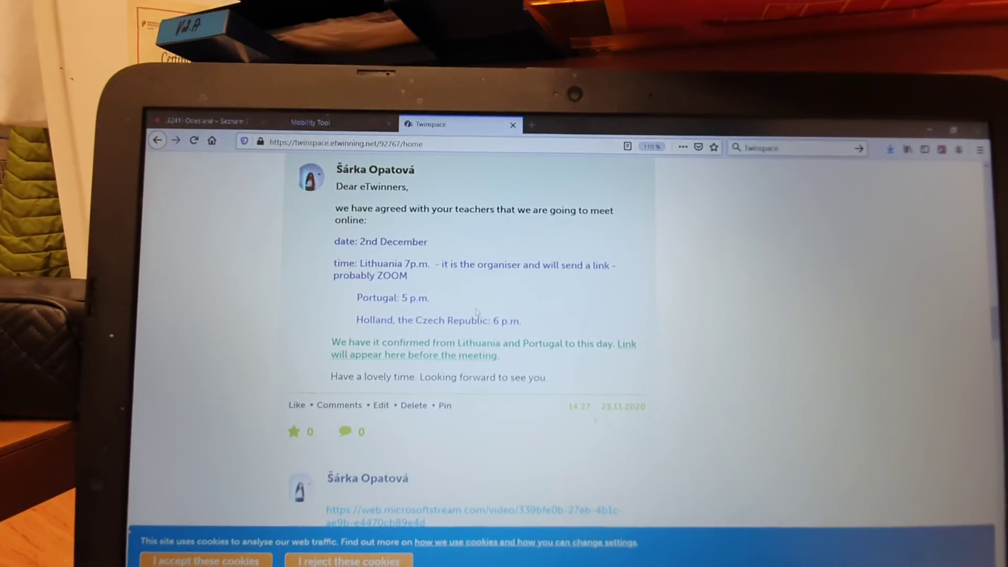
scroll(479, 315, "down", 5)
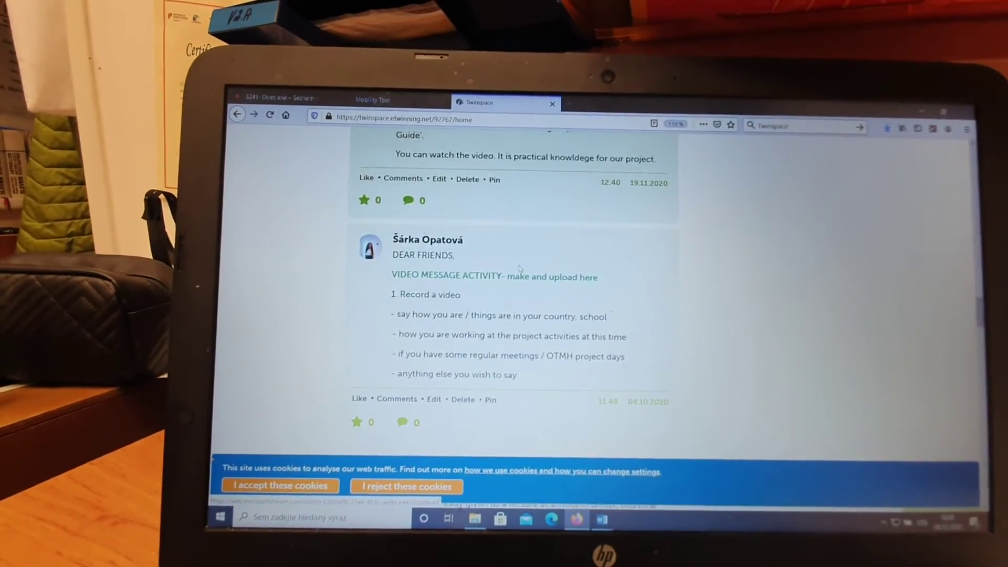
scroll(518, 269, "down", 3)
scroll(518, 269, "up", 2)
scroll(516, 264, "down", 5)
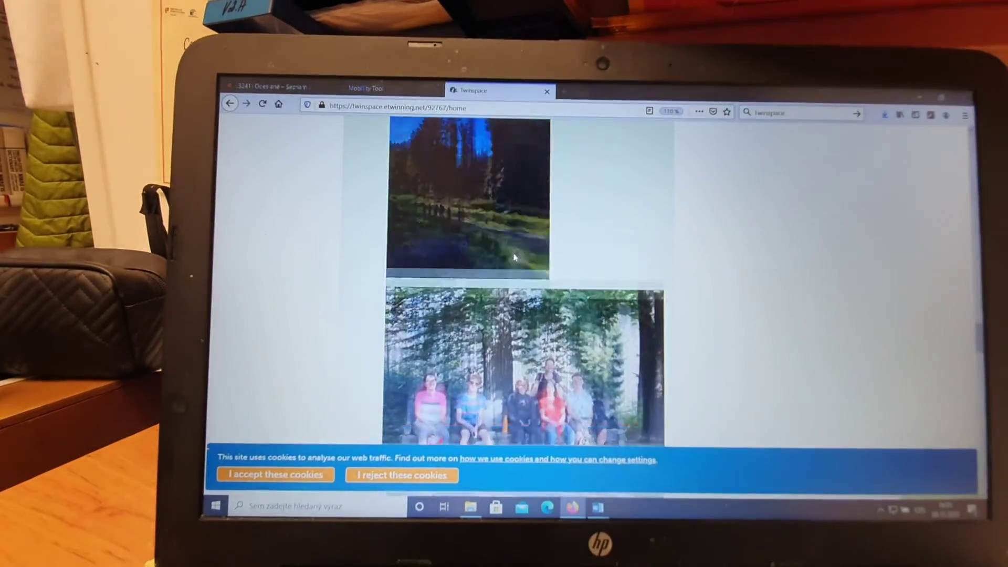
scroll(514, 257, "down", 2)
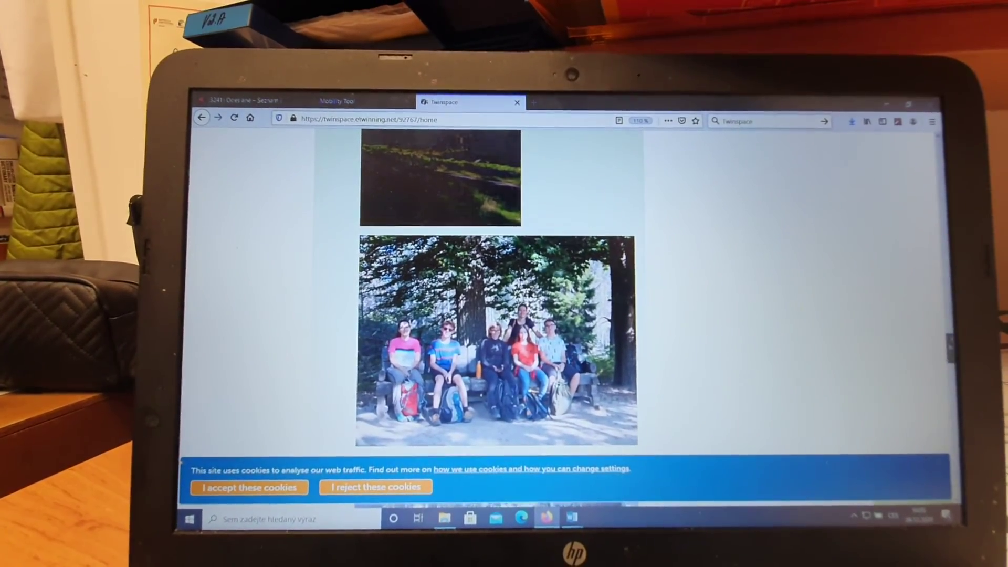
scroll(542, 202, "up", 10)
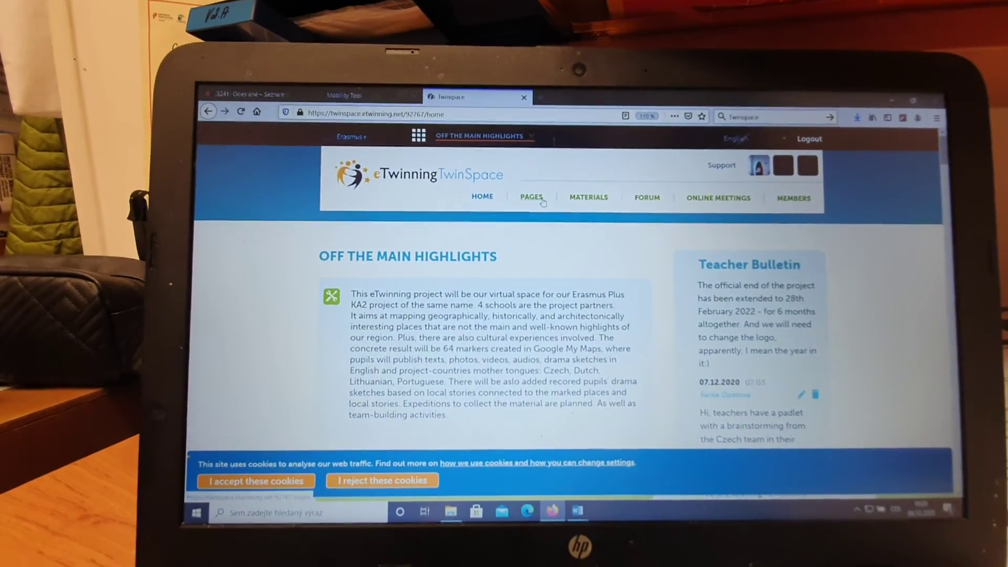
Step: Open the project's Pages section on the way to the Forum threads
left_click(542, 203)
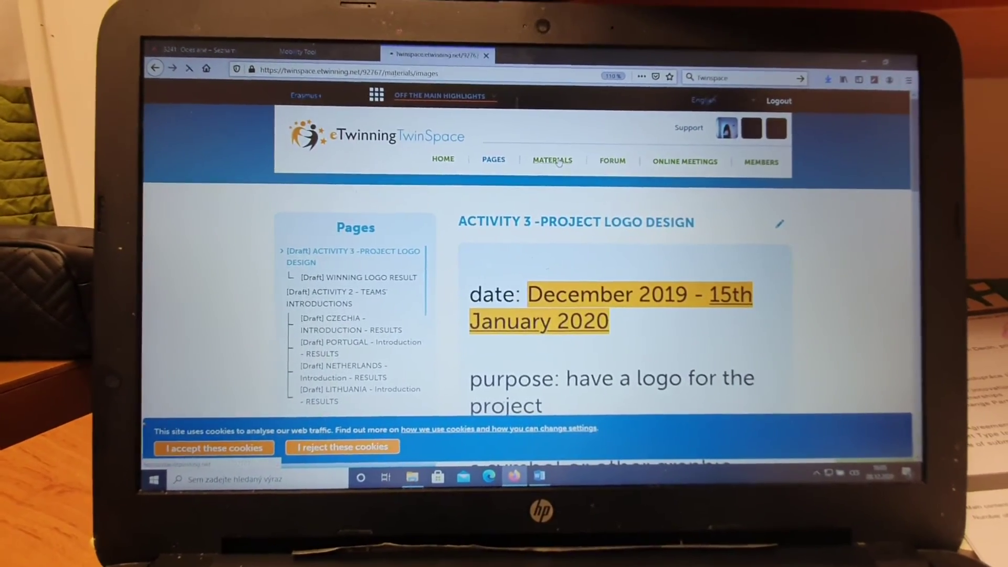
scroll(374, 340, "down", 2)
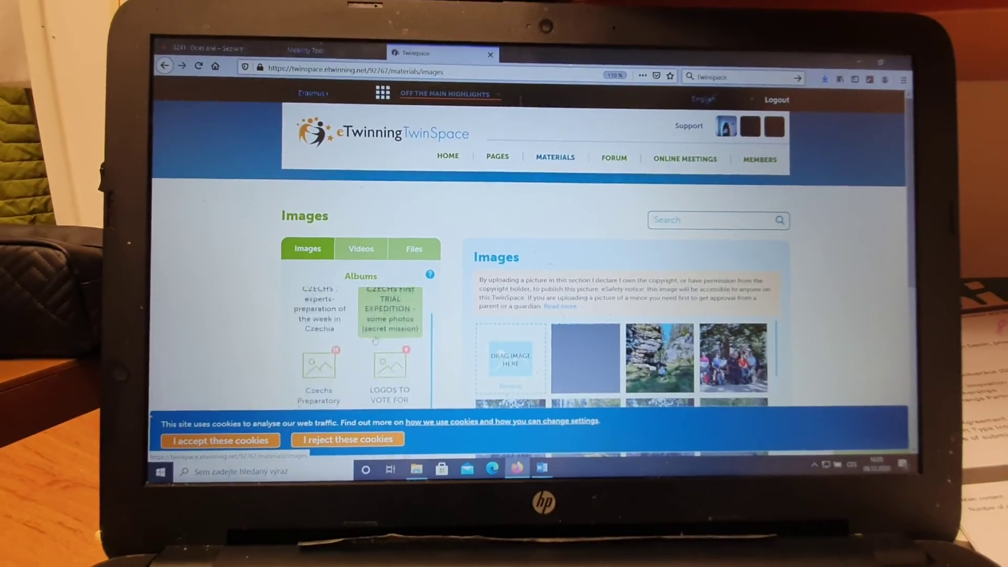
scroll(375, 341, "down", 2)
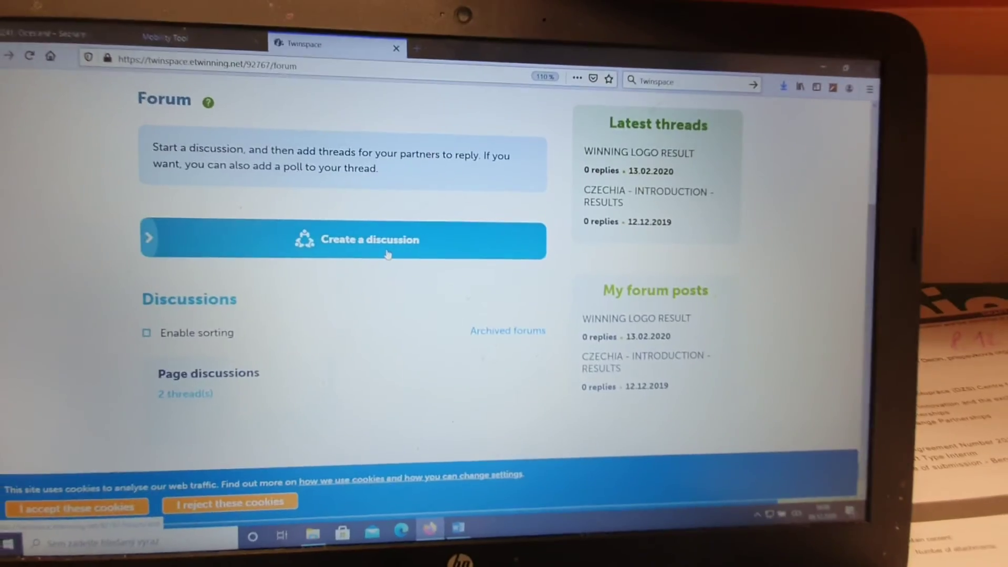
scroll(399, 254, "up", 3)
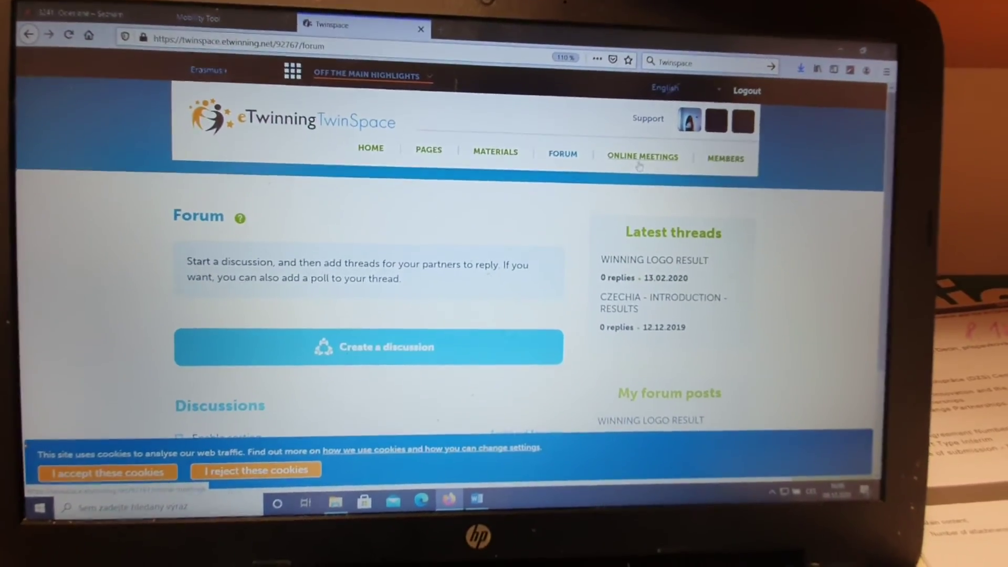